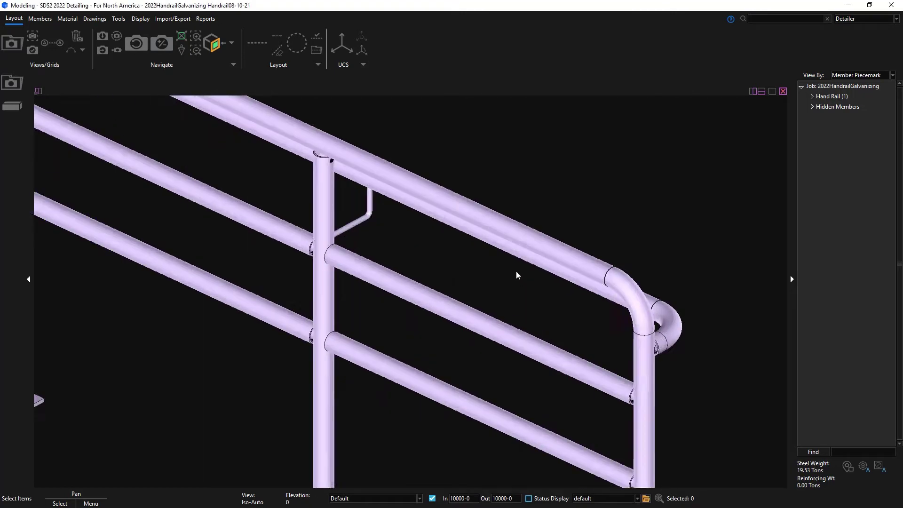
Open the handrail's Hand Rail Edit dialog and review its Galv. Vents settings
{"action": "middle_click_drag", "start_coordinate": [568, 274], "coordinate": [729, 151]}
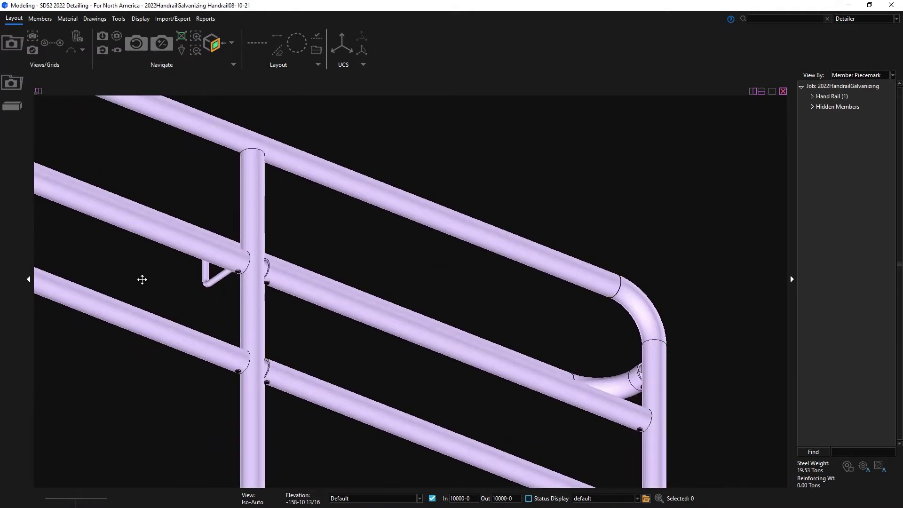
{"action": "middle_click_drag", "start_coordinate": [141, 278], "coordinate": [664, 359]}
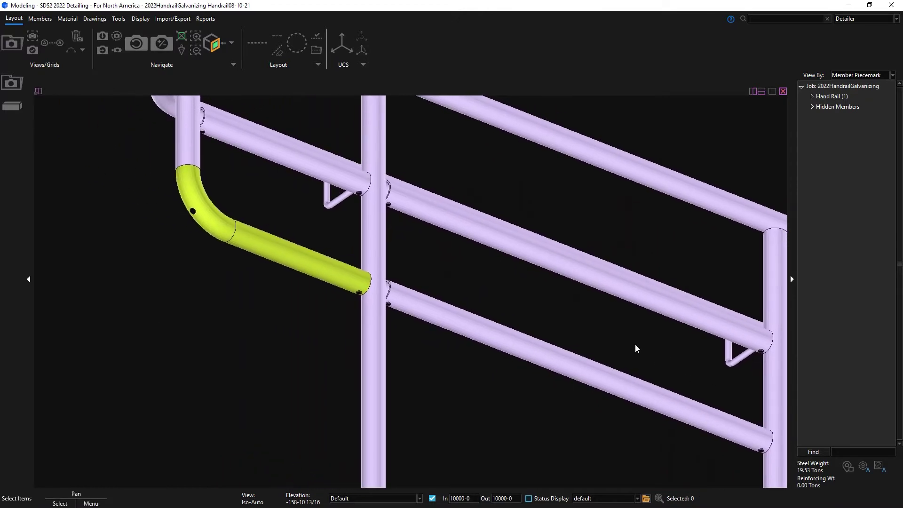
{"action": "middle_click_drag", "start_coordinate": [250, 204], "coordinate": [244, 339]}
{"action": "scroll", "coordinate": [245, 338], "scroll_direction": "down", "scroll_amount": 3}
{"action": "left_click", "coordinate": [541, 254]}
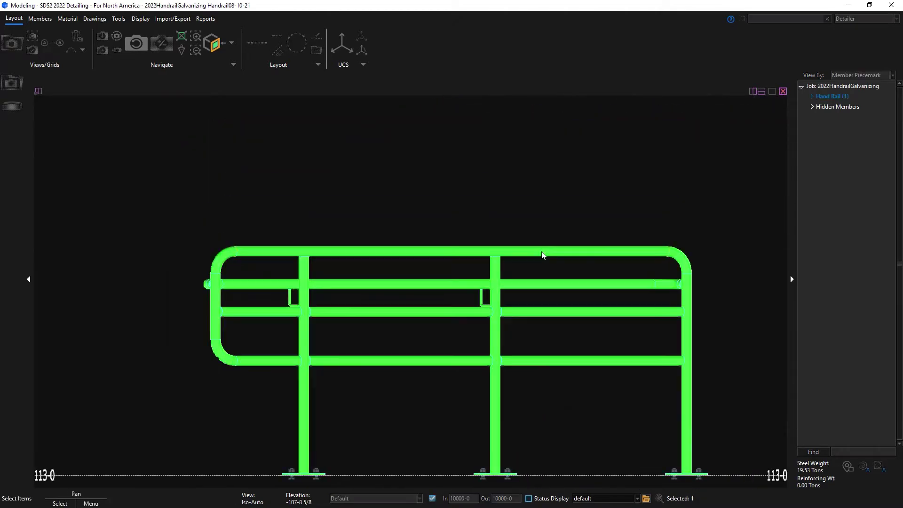
{"action": "double_click", "coordinate": [542, 254]}
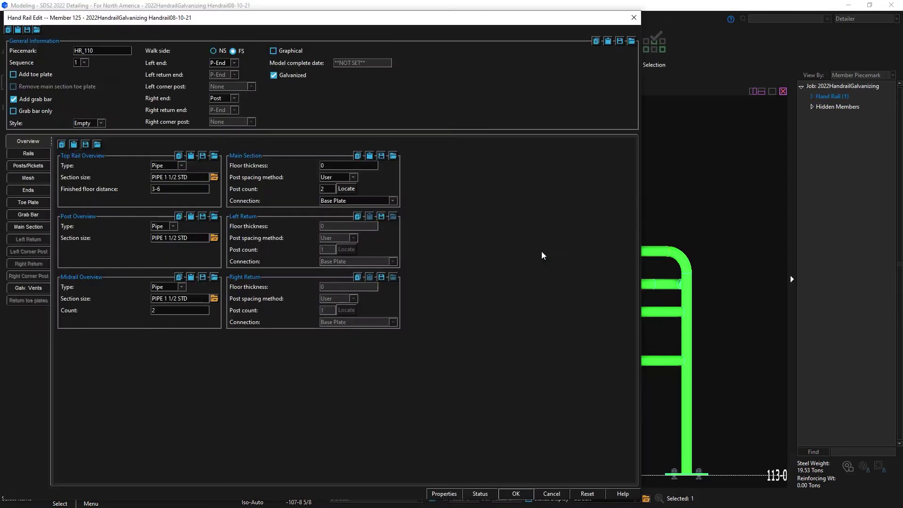
{"action": "left_click", "coordinate": [33, 289]}
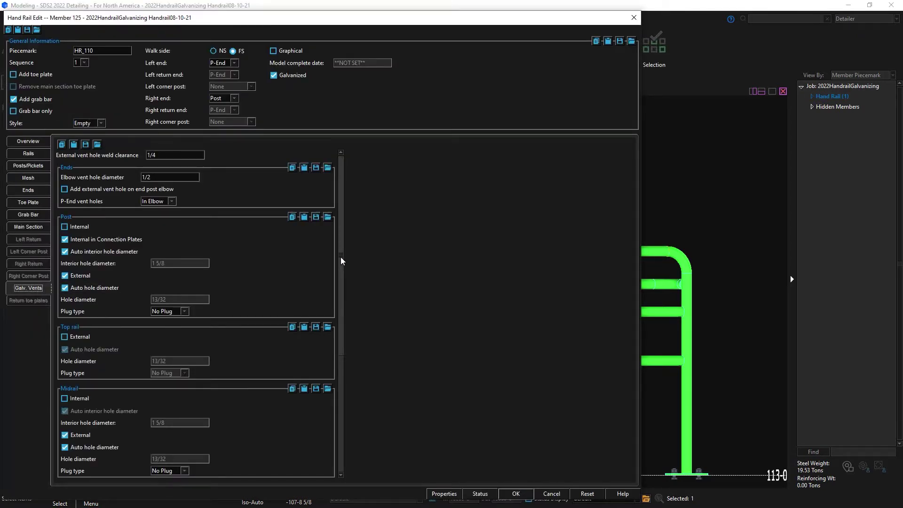
{"action": "left_click_drag", "start_coordinate": [339, 256], "coordinate": [348, 238]}
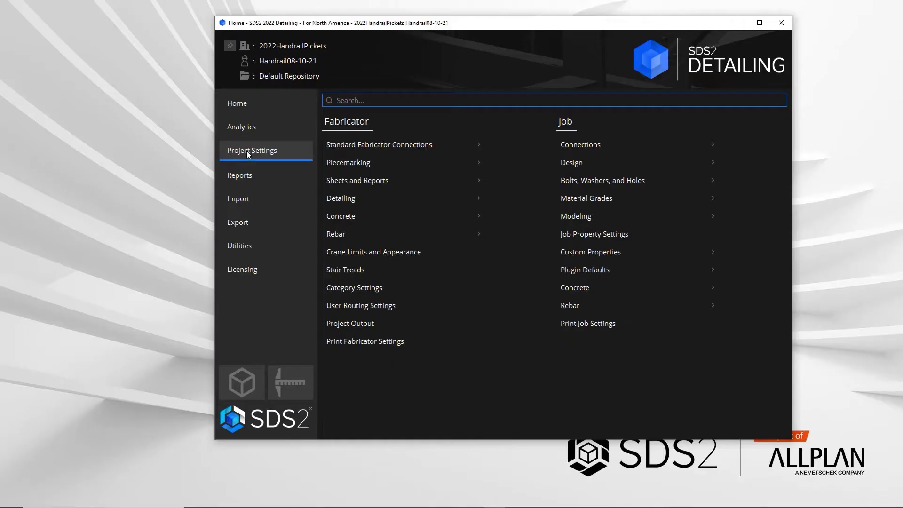
Open the Hand Rail setup under Plugin Defaults > Member Plugin Defaults
{"action": "left_click", "coordinate": [578, 270]}
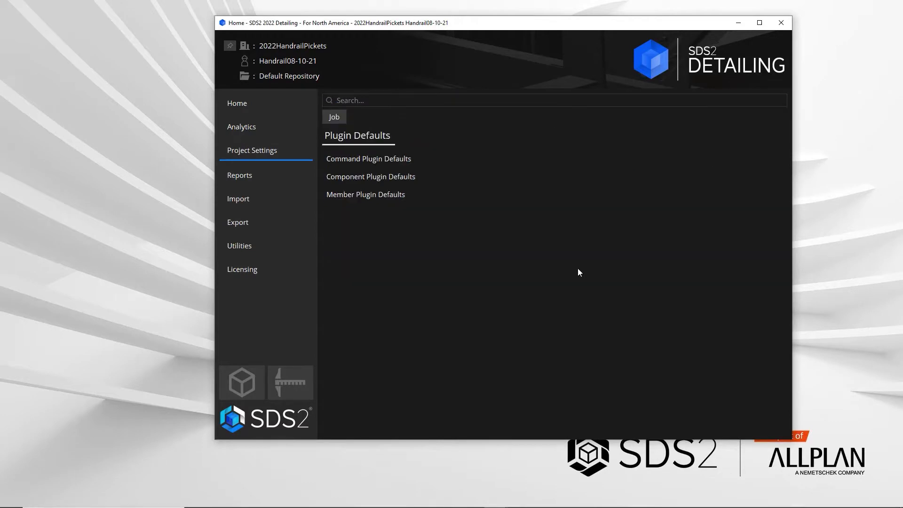
{"action": "left_click", "coordinate": [383, 196]}
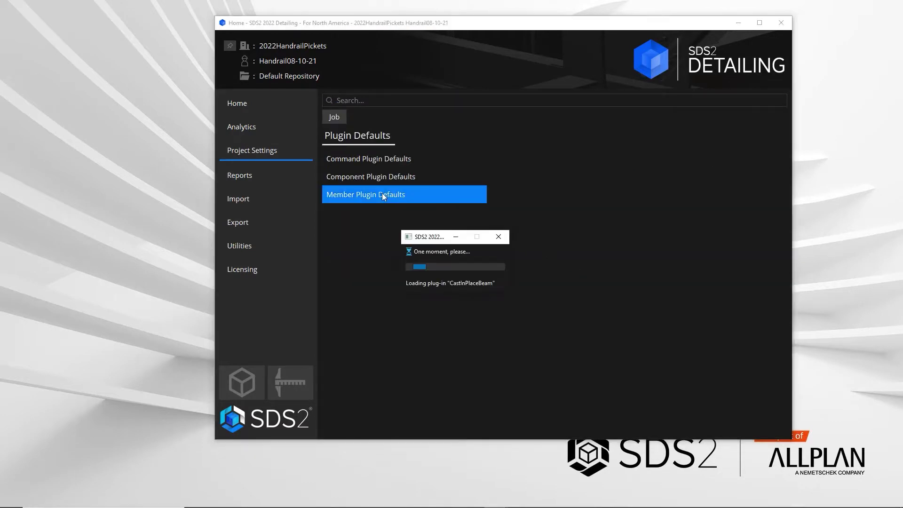
{"action": "left_click", "coordinate": [541, 367]}
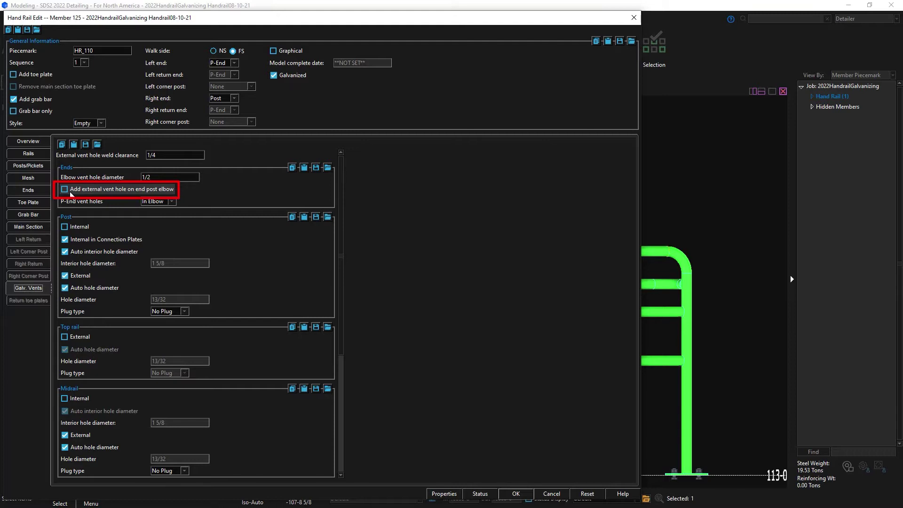
Turn on the external vent hole on the end post elbow and inspect it in 3D
{"action": "left_click", "coordinate": [65, 190]}
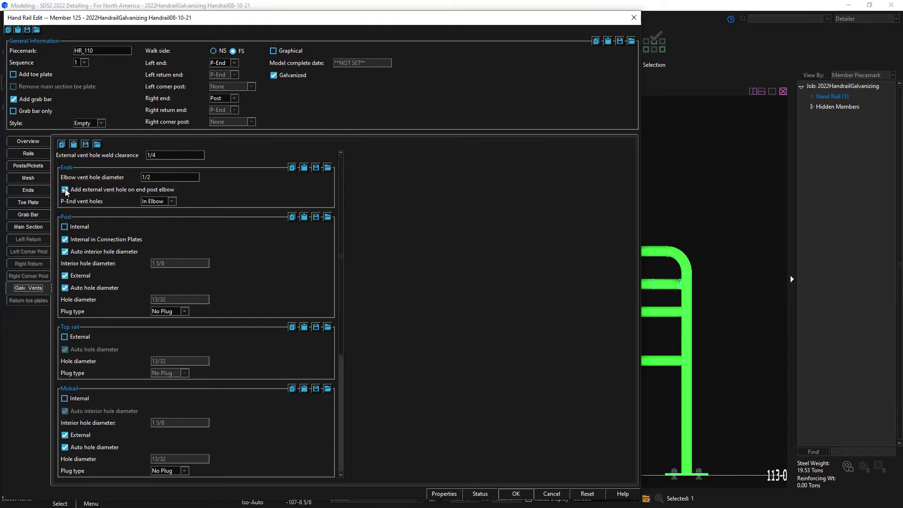
{"action": "left_click", "coordinate": [516, 493]}
{"action": "scroll", "coordinate": [679, 262], "scroll_direction": "up", "scroll_amount": 3}
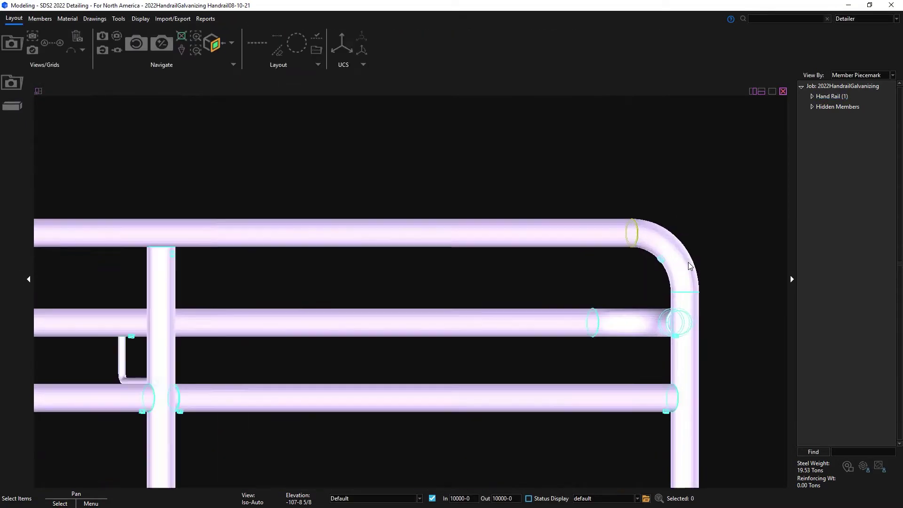
{"action": "middle_click_drag", "start_coordinate": [679, 262], "coordinate": [563, 261]}
{"action": "middle_click_drag", "start_coordinate": [228, 254], "coordinate": [464, 200]}
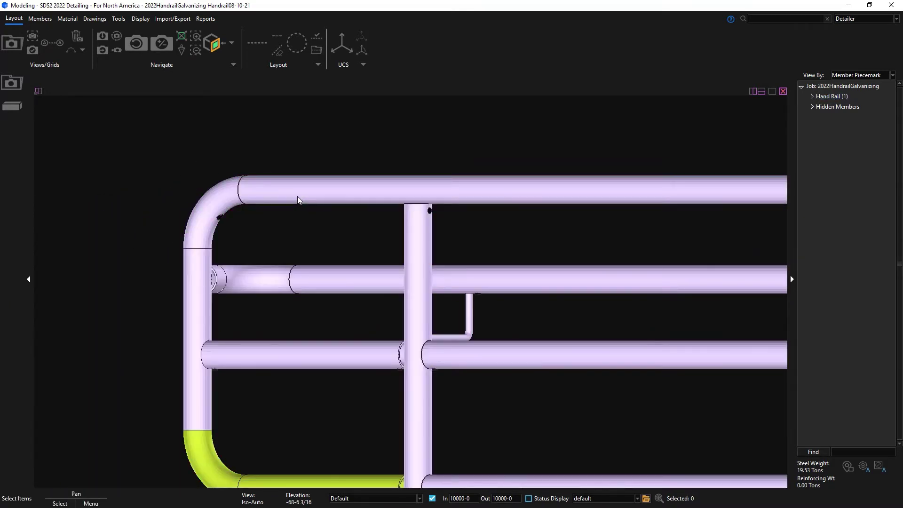
Place the P-End vent holes In Rail, check them in 3D, and reopen the handrail settings
{"action": "double_click", "coordinate": [297, 196]}
{"action": "left_click", "coordinate": [171, 202]}
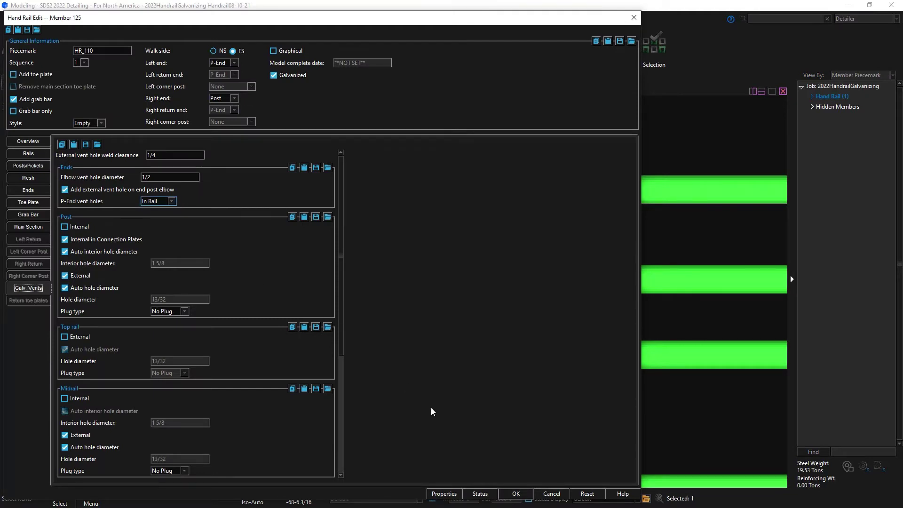
{"action": "left_click", "coordinate": [516, 494]}
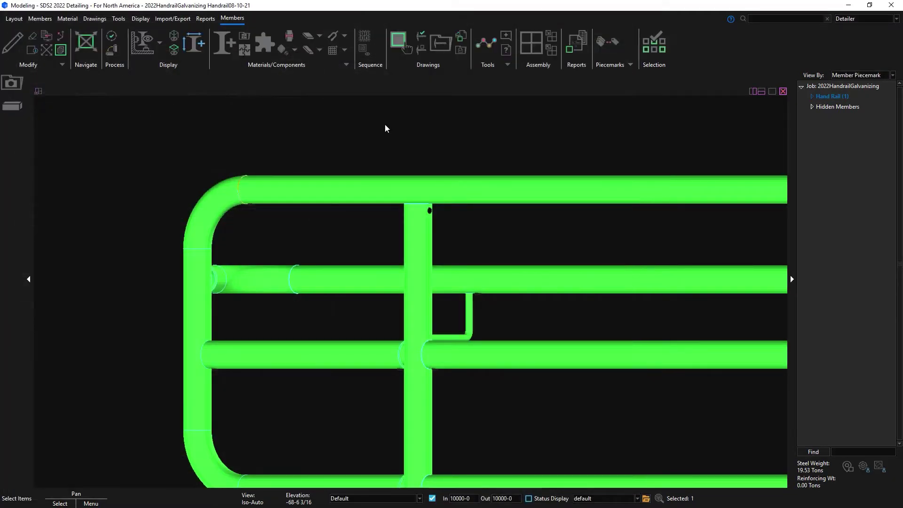
{"action": "middle_click_drag", "start_coordinate": [306, 196], "coordinate": [294, 145]}
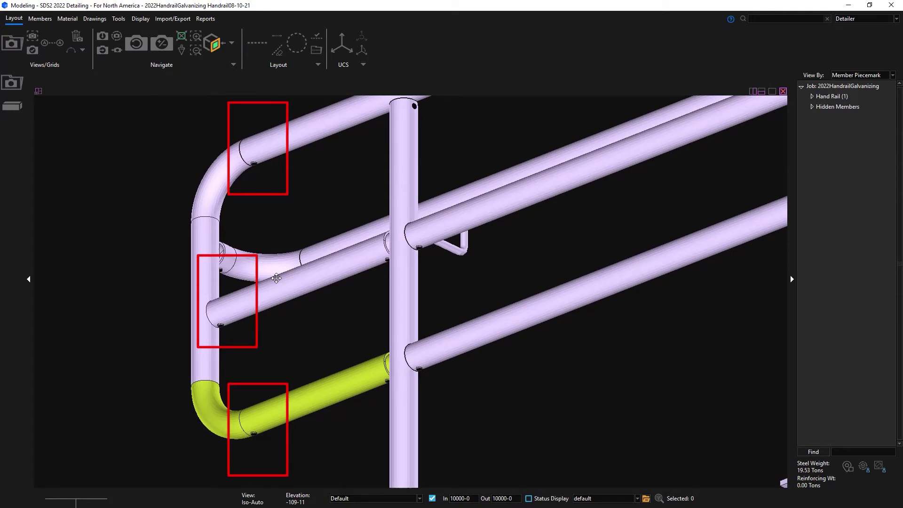
{"action": "middle_click_drag", "start_coordinate": [277, 282], "coordinate": [265, 360]}
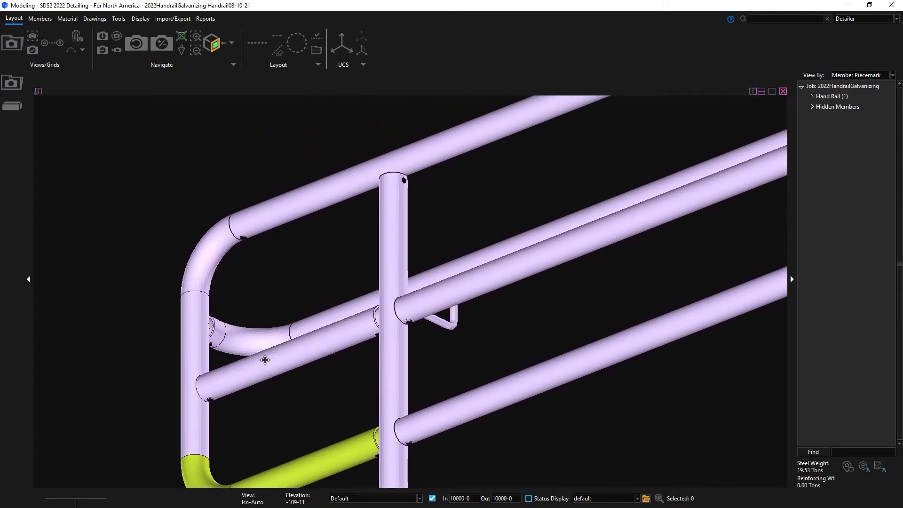
{"action": "middle_click_drag", "start_coordinate": [390, 344], "coordinate": [390, 390]}
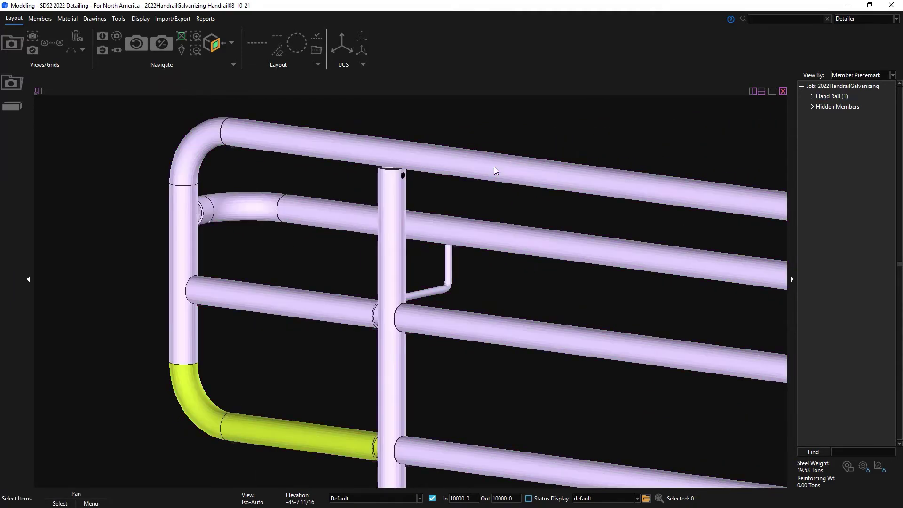
{"action": "double_click", "coordinate": [494, 167]}
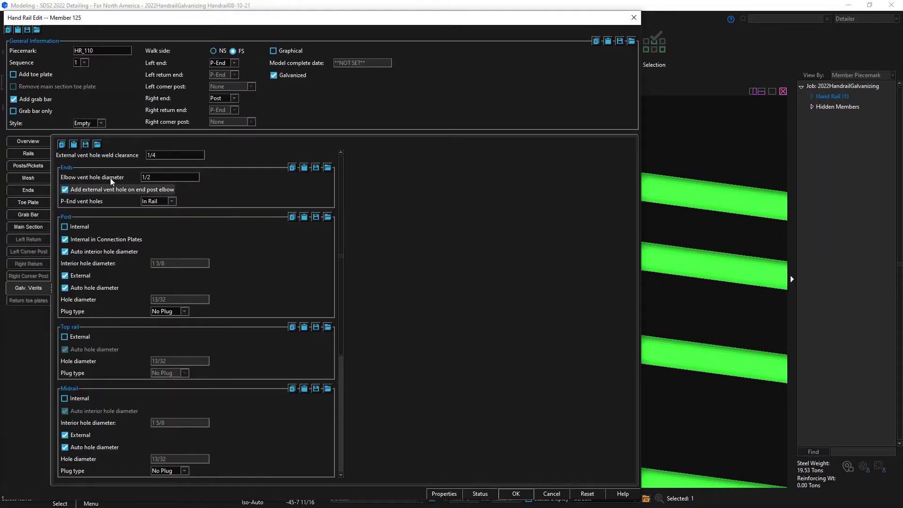
{"action": "left_click", "coordinate": [39, 164]}
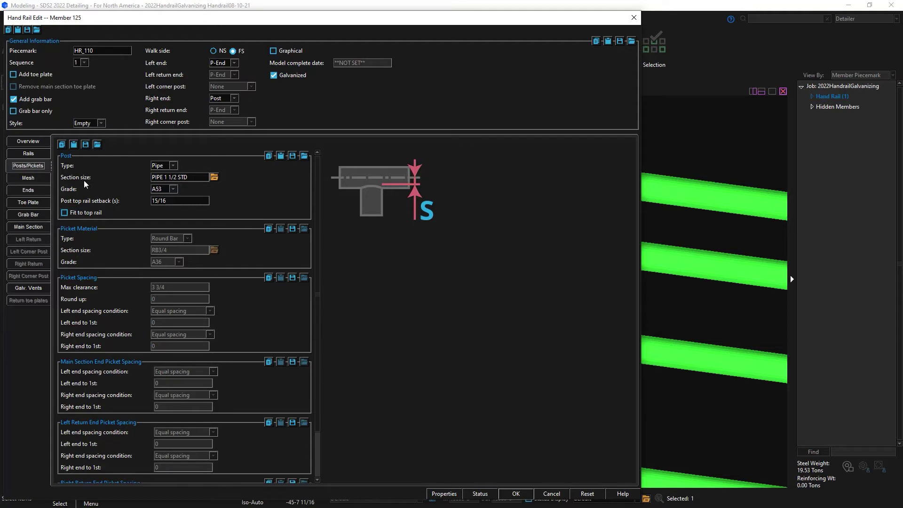
{"action": "left_click", "coordinate": [30, 289]}
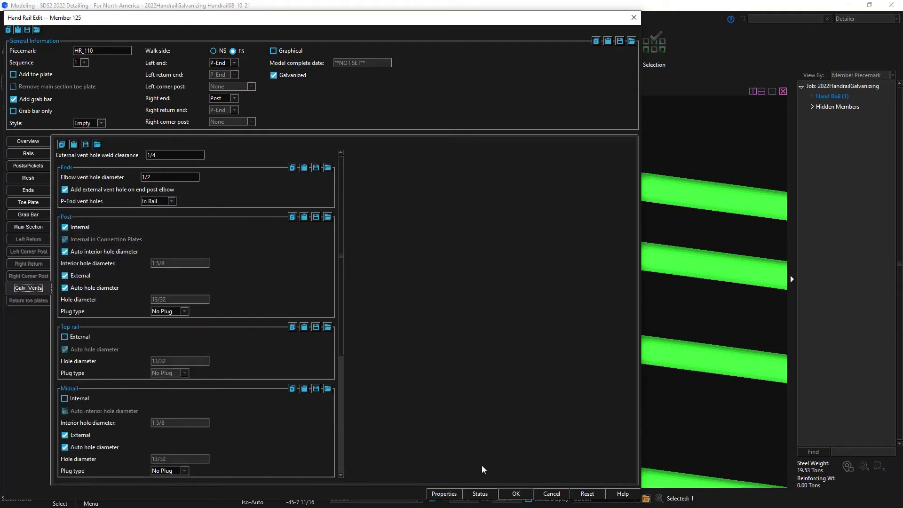
{"action": "left_click", "coordinate": [516, 493]}
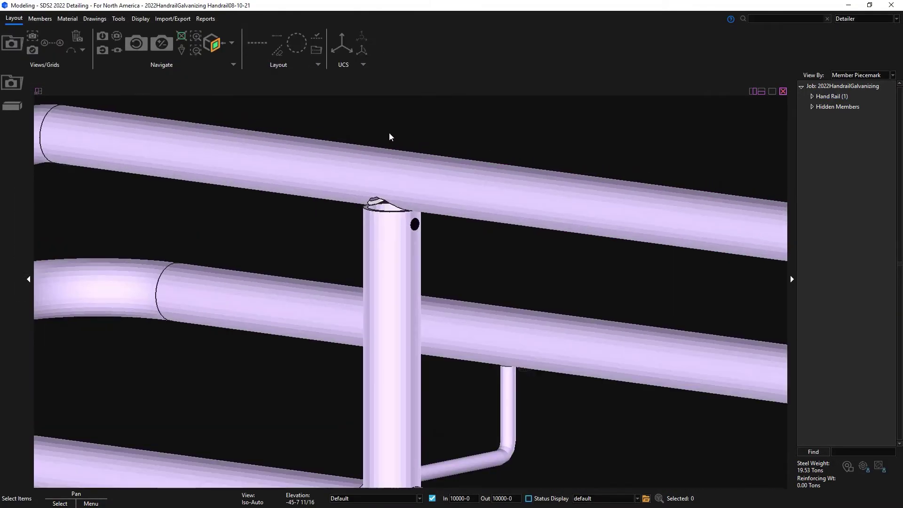
{"action": "middle_click_drag", "start_coordinate": [390, 136], "coordinate": [383, 177]}
{"action": "middle_click_drag", "start_coordinate": [388, 415], "coordinate": [403, 227]}
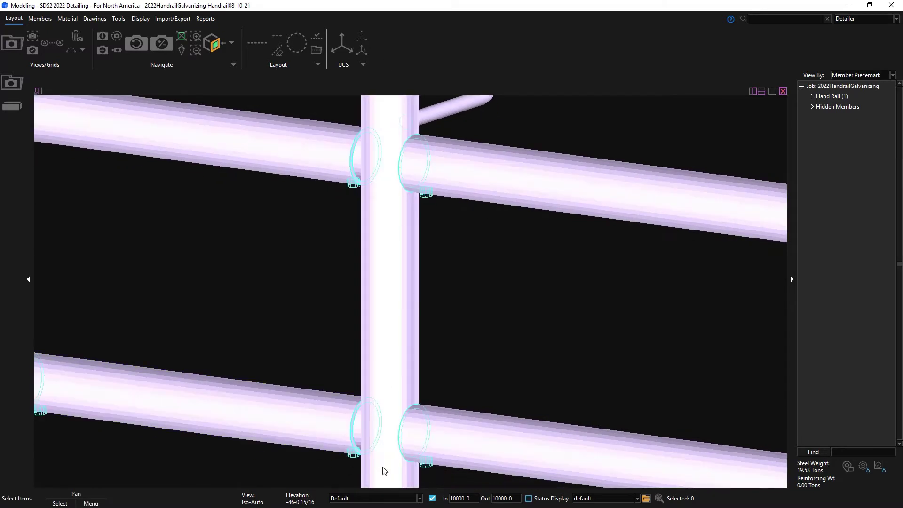
{"action": "mouse_move", "coordinate": [383, 470]}
{"action": "middle_mouse_down"}
{"action": "mouse_move", "coordinate": [382, 40]}
{"action": "mouse_move", "coordinate": [400, 207]}
{"action": "middle_mouse_up"}
{"action": "scroll", "coordinate": [399, 207], "scroll_direction": "down", "scroll_amount": 3}
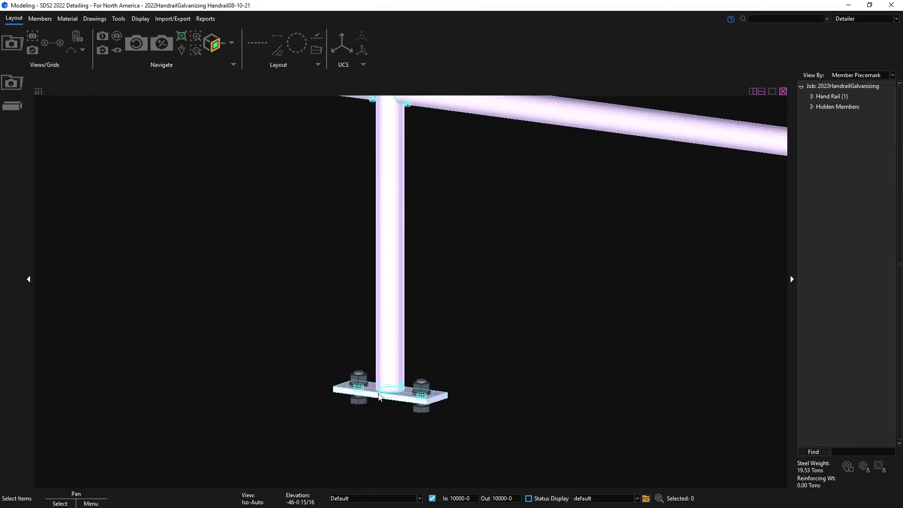
{"action": "scroll", "coordinate": [374, 399], "scroll_direction": "up", "scroll_amount": 2}
{"action": "middle_click_drag", "start_coordinate": [374, 400], "coordinate": [389, 417]}
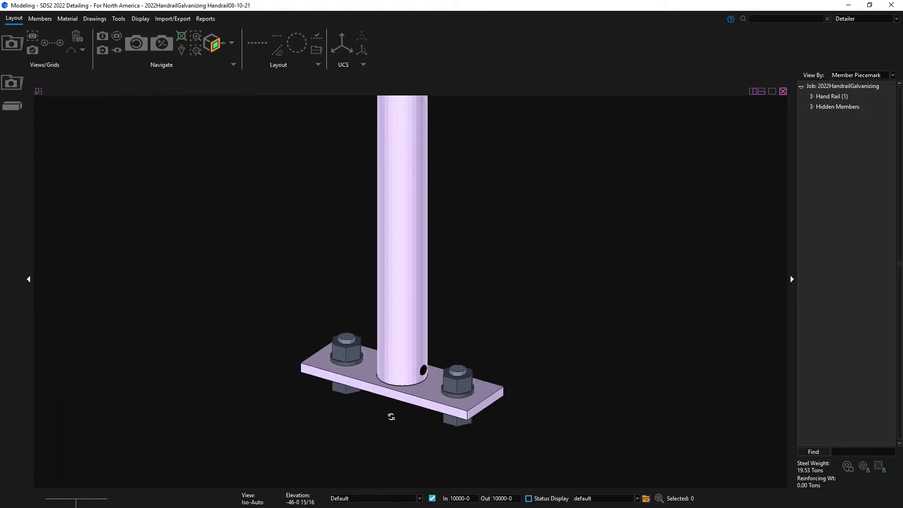
{"action": "scroll", "coordinate": [391, 416], "scroll_direction": "down", "scroll_amount": 2}
{"action": "middle_click_drag", "start_coordinate": [433, 232], "coordinate": [389, 303]}
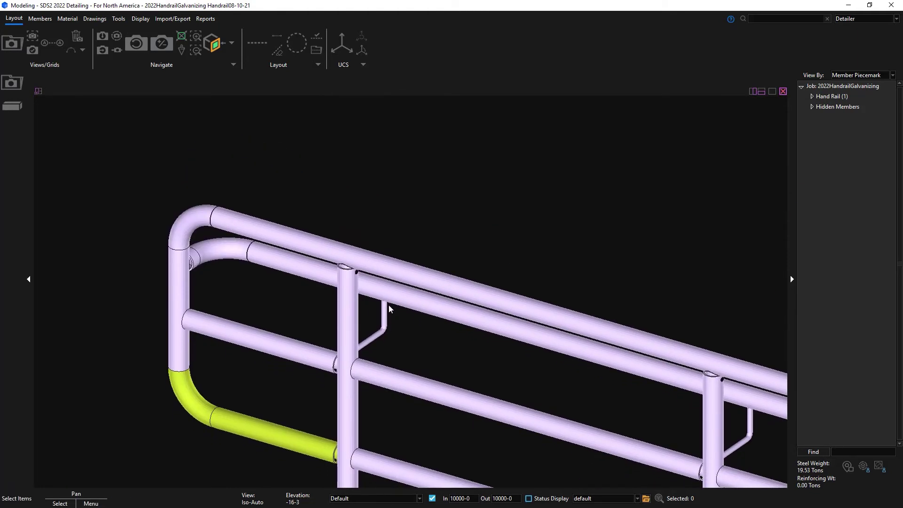
Turn off auto sizing and set 1-inch interior vent holes for posts and midrails
{"action": "double_click", "coordinate": [392, 275]}
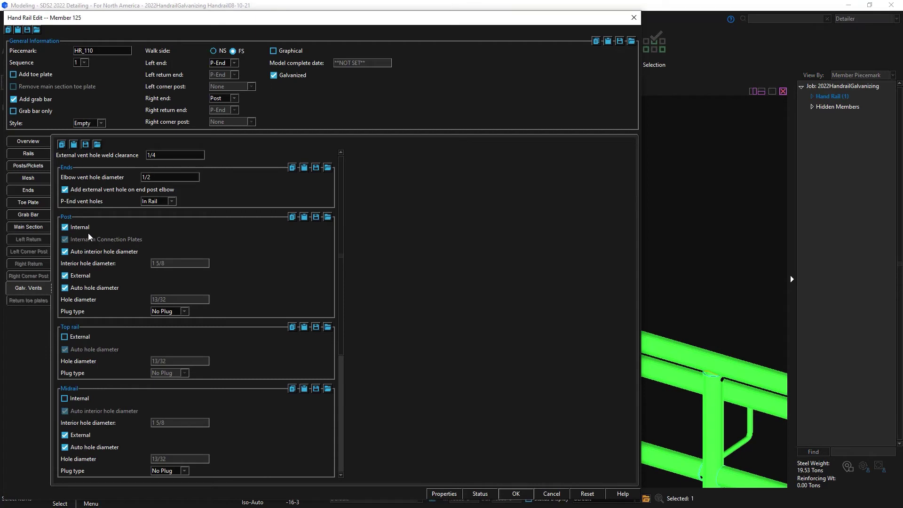
{"action": "left_click", "coordinate": [66, 253]}
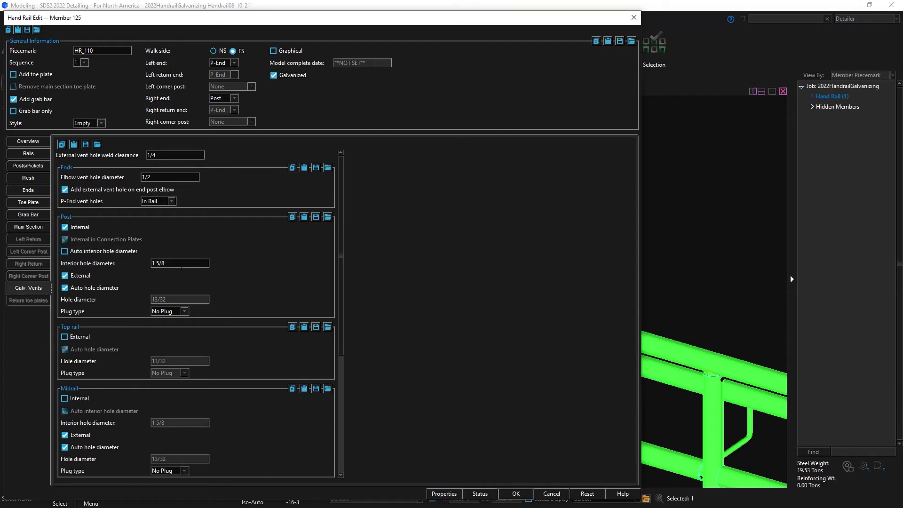
{"action": "key", "text": "Tab"}
{"action": "left_click", "coordinate": [65, 398]}
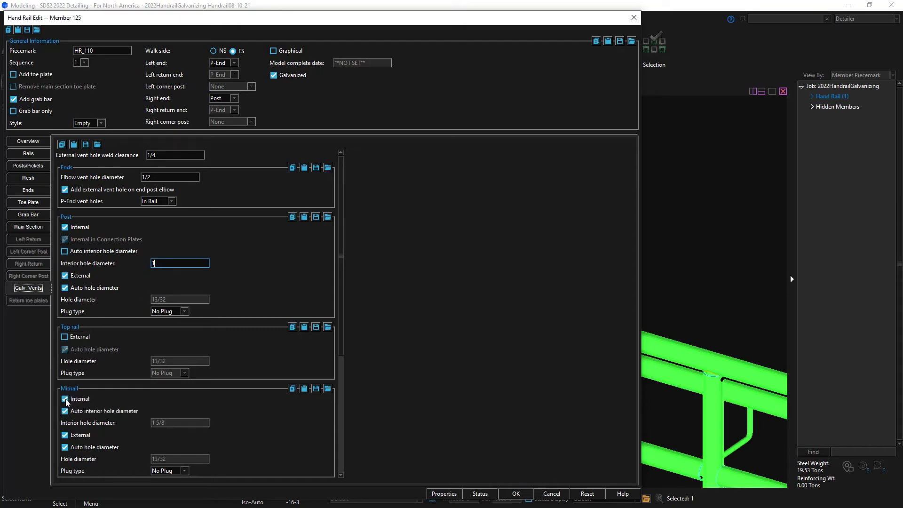
{"action": "left_click", "coordinate": [65, 411]}
{"action": "left_click", "coordinate": [174, 423]}
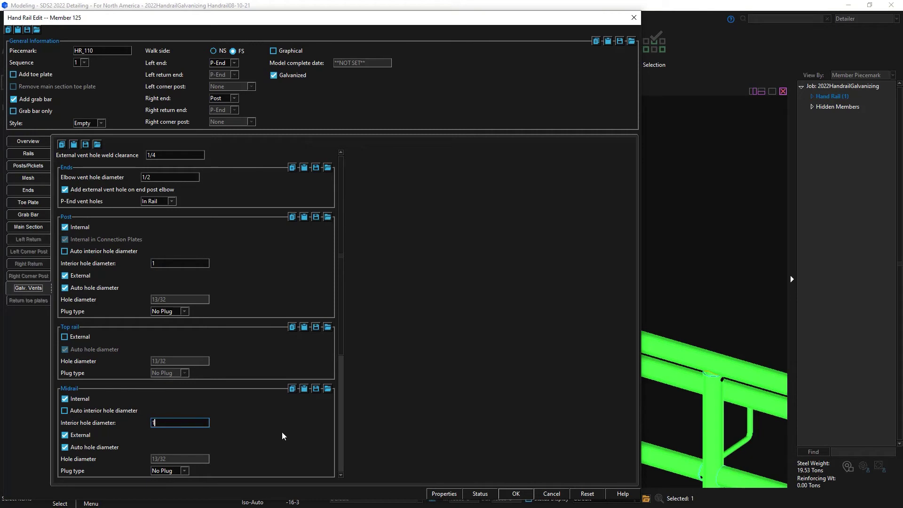
{"action": "left_click", "coordinate": [516, 494]}
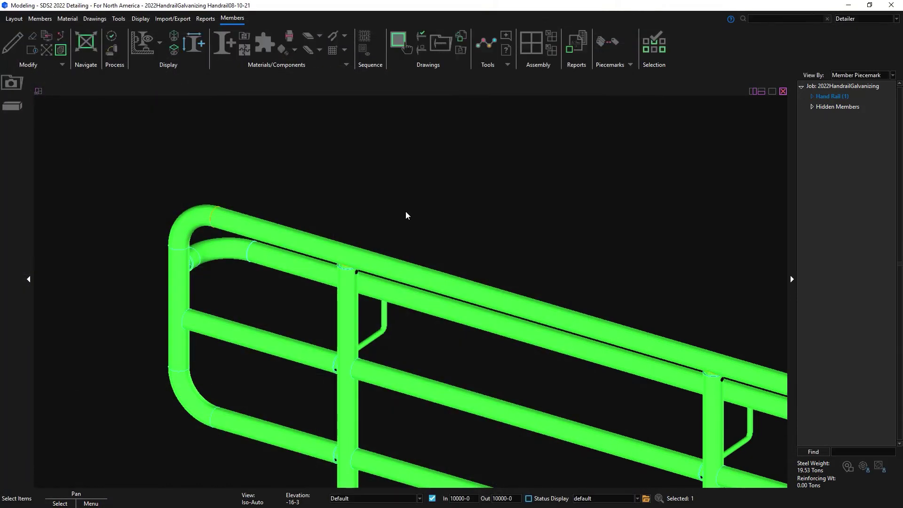
View the post and rail vent holes from the front, then reopen the handrail settings
{"action": "scroll", "coordinate": [338, 377], "scroll_direction": "up", "scroll_amount": 5}
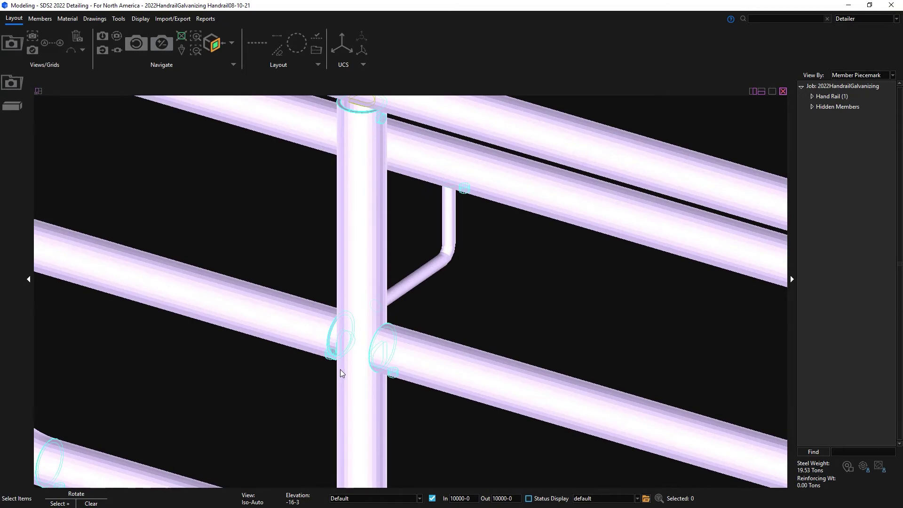
{"action": "mouse_move", "coordinate": [348, 369]}
{"action": "middle_mouse_down"}
{"action": "mouse_move", "coordinate": [420, 355]}
{"action": "mouse_move", "coordinate": [351, 363]}
{"action": "middle_mouse_up"}
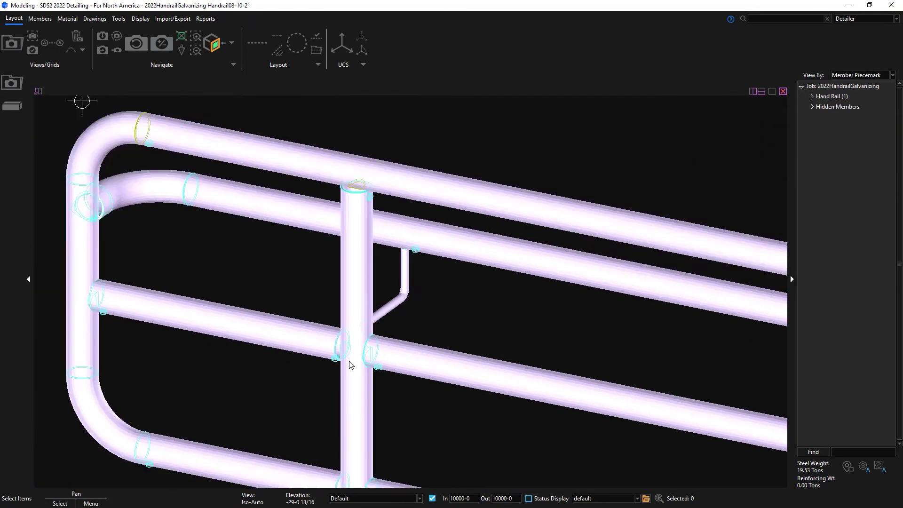
{"action": "scroll", "coordinate": [349, 365], "scroll_direction": "down", "scroll_amount": 1}
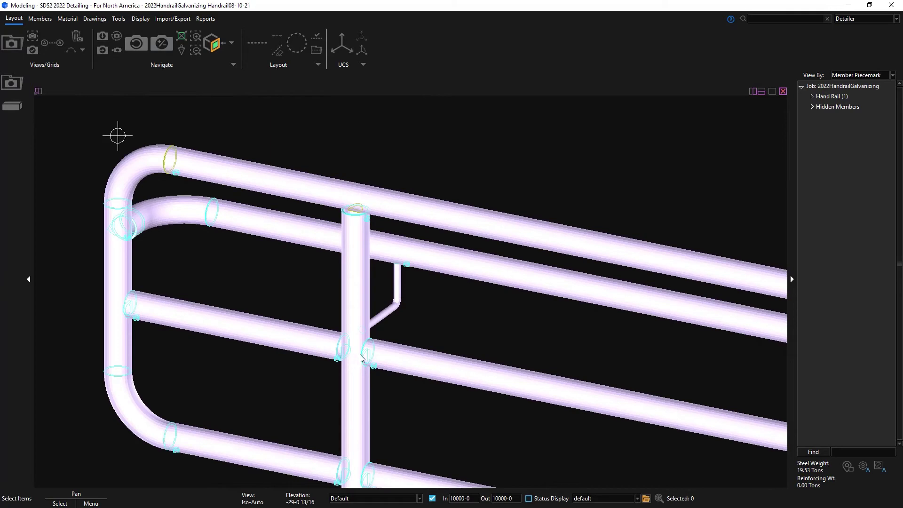
{"action": "scroll", "coordinate": [511, 356], "scroll_direction": "down", "scroll_amount": 2}
{"action": "scroll", "coordinate": [437, 361], "scroll_direction": "down", "scroll_amount": 2}
{"action": "middle_click_drag", "start_coordinate": [433, 397], "coordinate": [369, 322]}
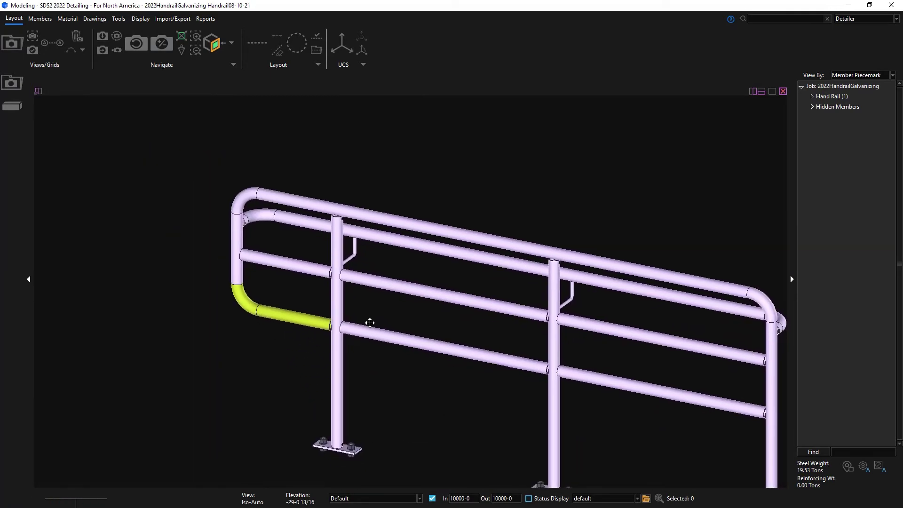
{"action": "double_click", "coordinate": [415, 336]}
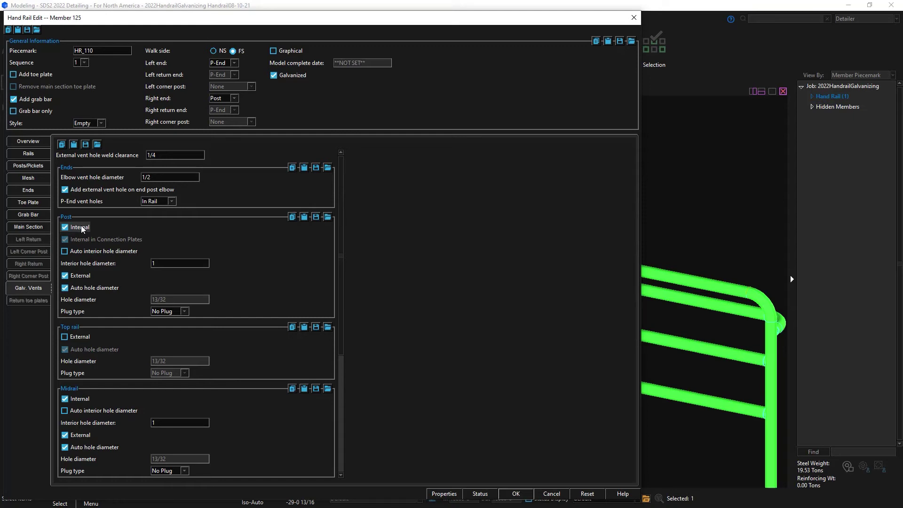
Switch post internal vents to Internal in Connection Plates and check the base plates
{"action": "left_click", "coordinate": [66, 226]}
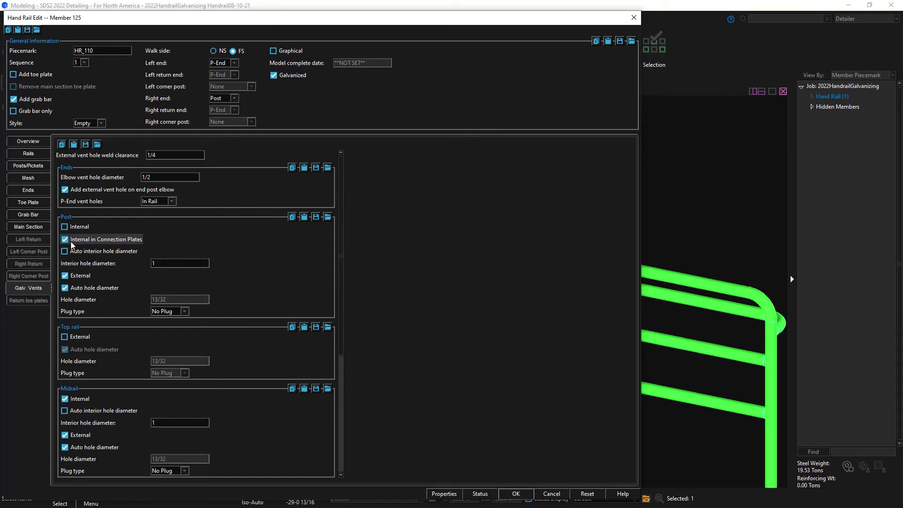
{"action": "left_click", "coordinate": [518, 492]}
{"action": "scroll", "coordinate": [333, 207], "scroll_direction": "up", "scroll_amount": 5}
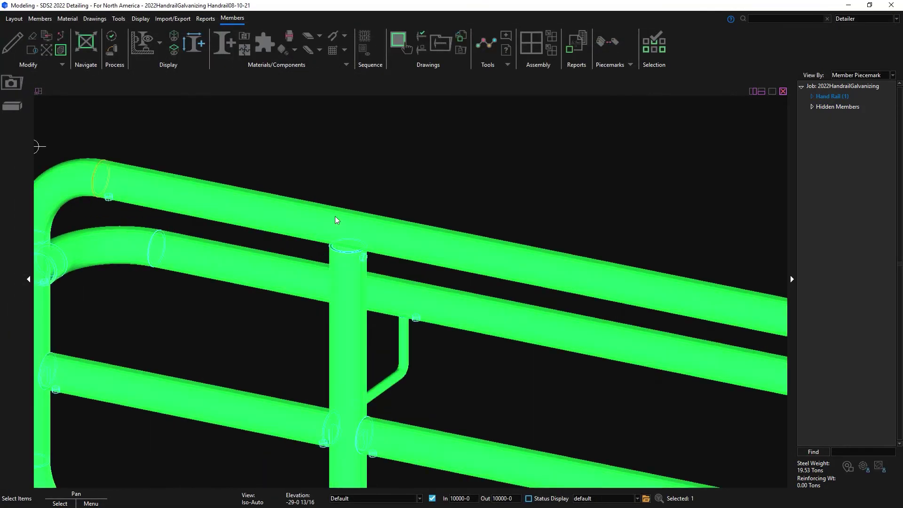
{"action": "scroll", "coordinate": [353, 254], "scroll_direction": "down", "scroll_amount": 3}
{"action": "middle_click_drag", "start_coordinate": [357, 416], "coordinate": [309, 363]}
{"action": "scroll", "coordinate": [470, 147], "scroll_direction": "up", "scroll_amount": 3}
{"action": "scroll", "coordinate": [469, 150], "scroll_direction": "down", "scroll_amount": 2}
Enable top rail external vent holes and disable post external vent holes
{"action": "double_click", "coordinate": [468, 150]}
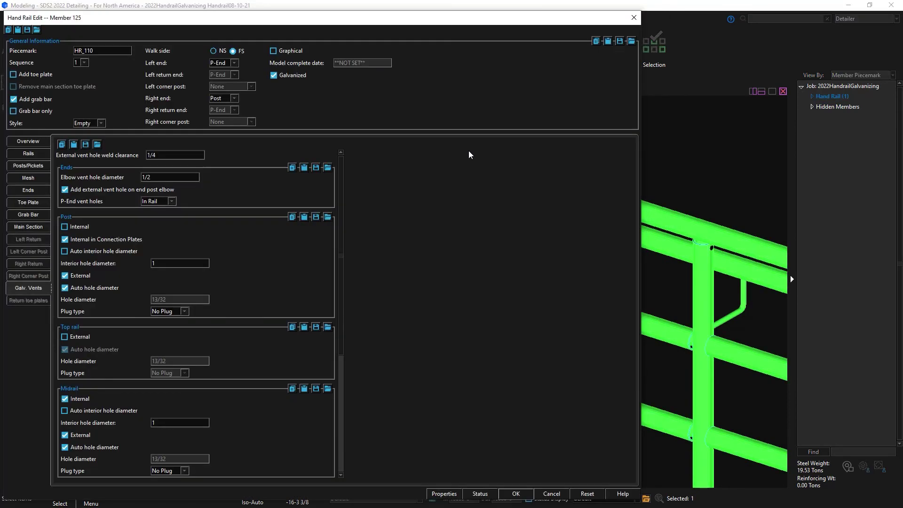
{"action": "left_click", "coordinate": [65, 336]}
{"action": "left_click", "coordinate": [64, 275]}
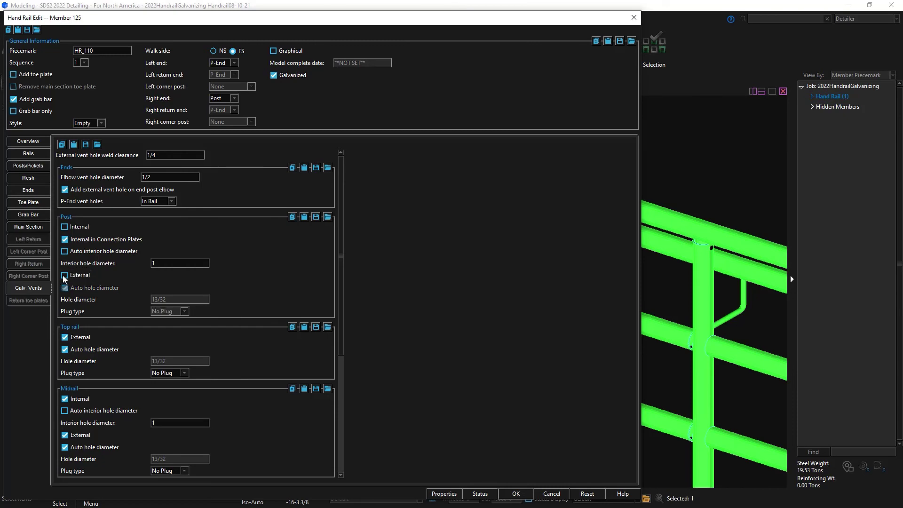
{"action": "left_click", "coordinate": [516, 494]}
{"action": "scroll", "coordinate": [344, 114], "scroll_direction": "up", "scroll_amount": 2}
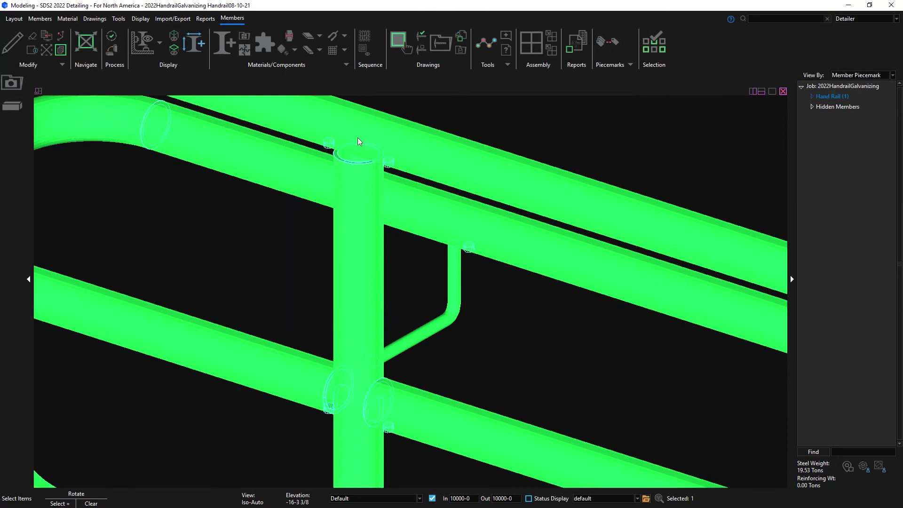
{"action": "middle_click_drag", "start_coordinate": [358, 137], "coordinate": [346, 159]}
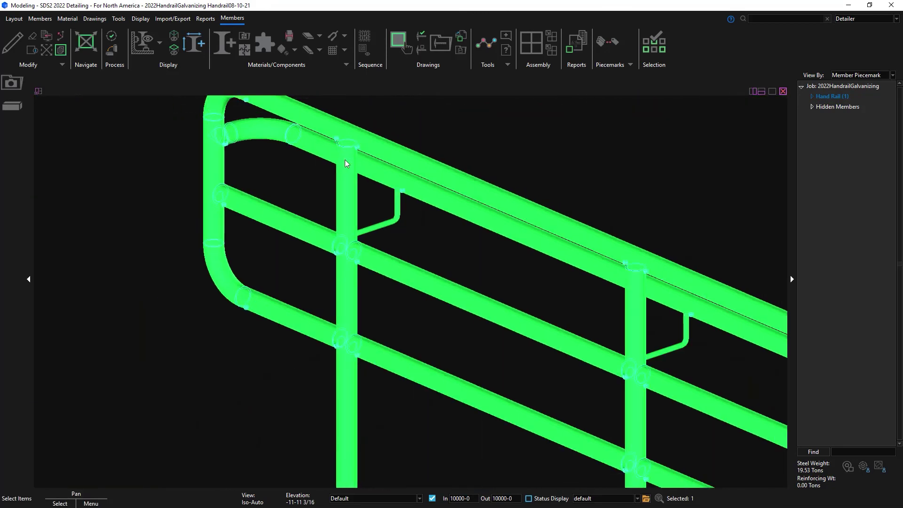
{"action": "right_click", "coordinate": [473, 185]}
Show the handrail's detail and confirm detailing the member now
{"action": "left_click", "coordinate": [506, 210]}
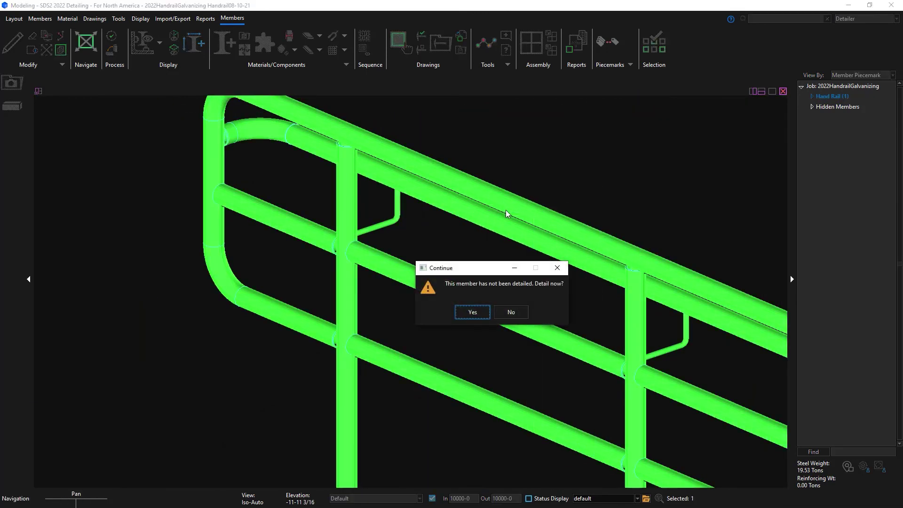
{"action": "left_click", "coordinate": [477, 312]}
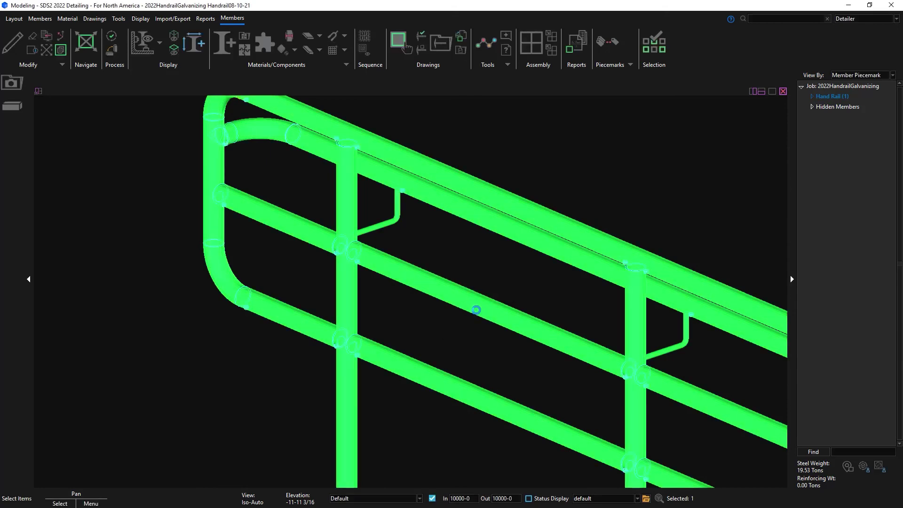